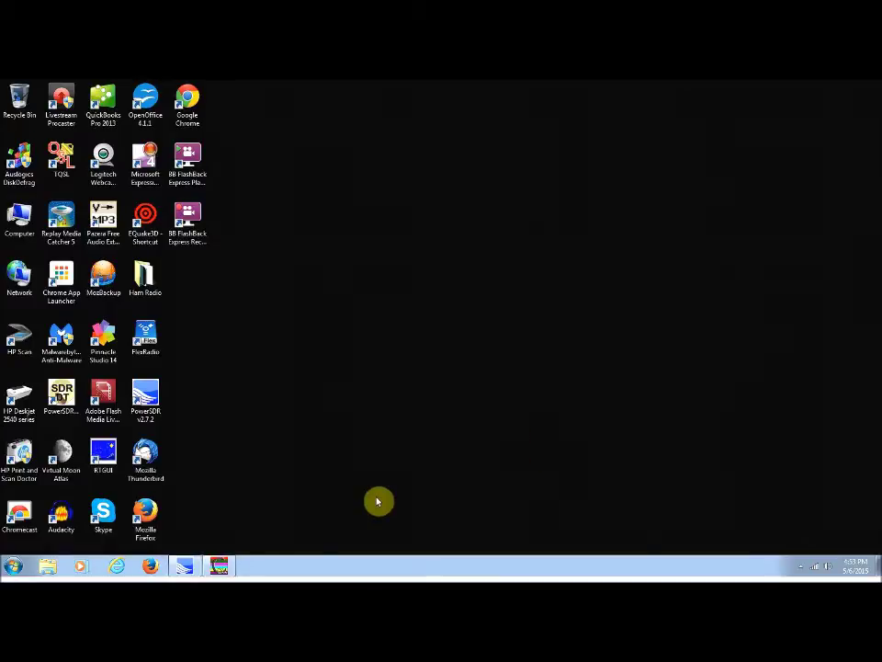
Close the leftover Program Messages window and launch JT65-HF from the Ham Radio desktop folder, minimizing the folder window
click(219, 565)
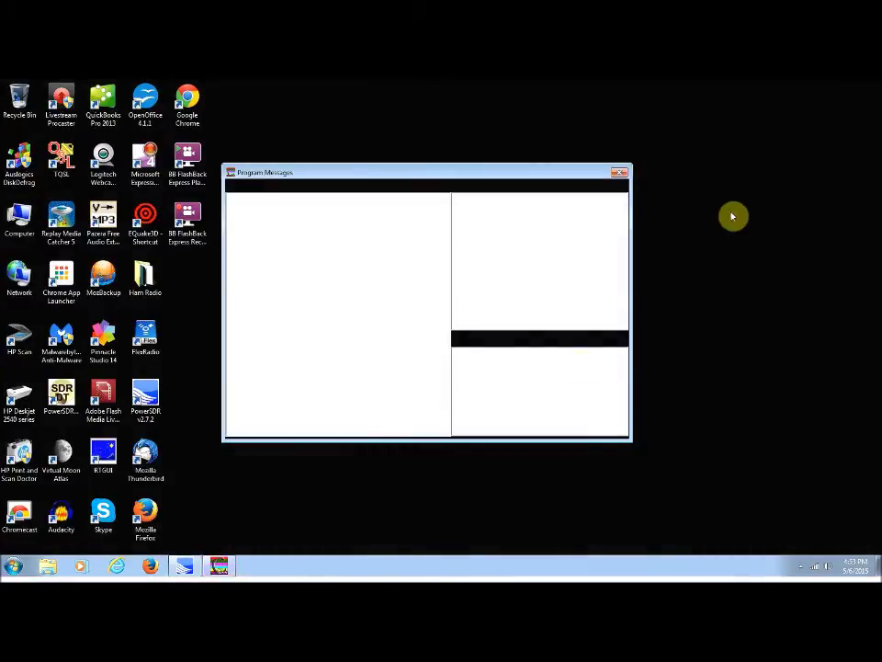
click(627, 174)
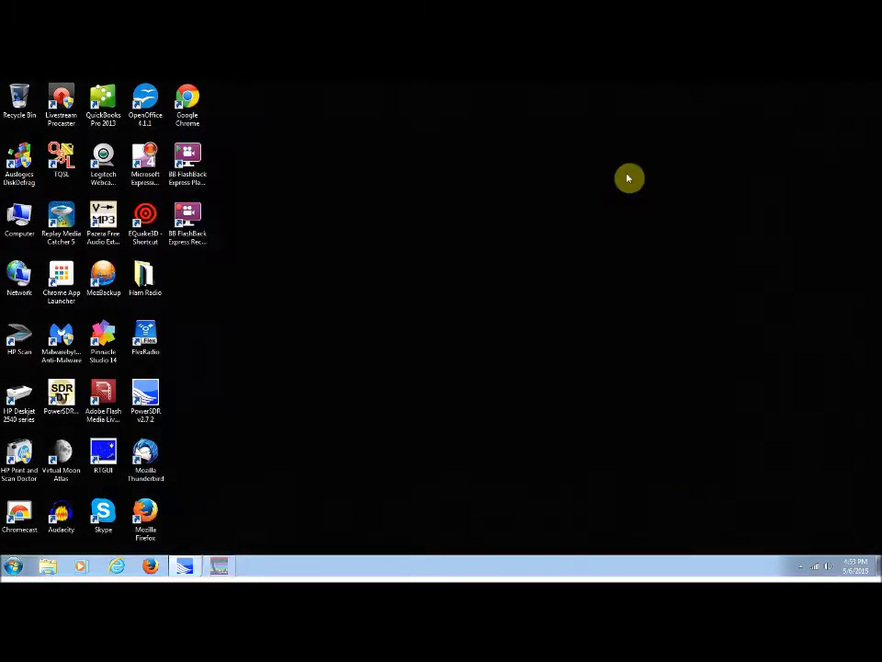
double_click(152, 279)
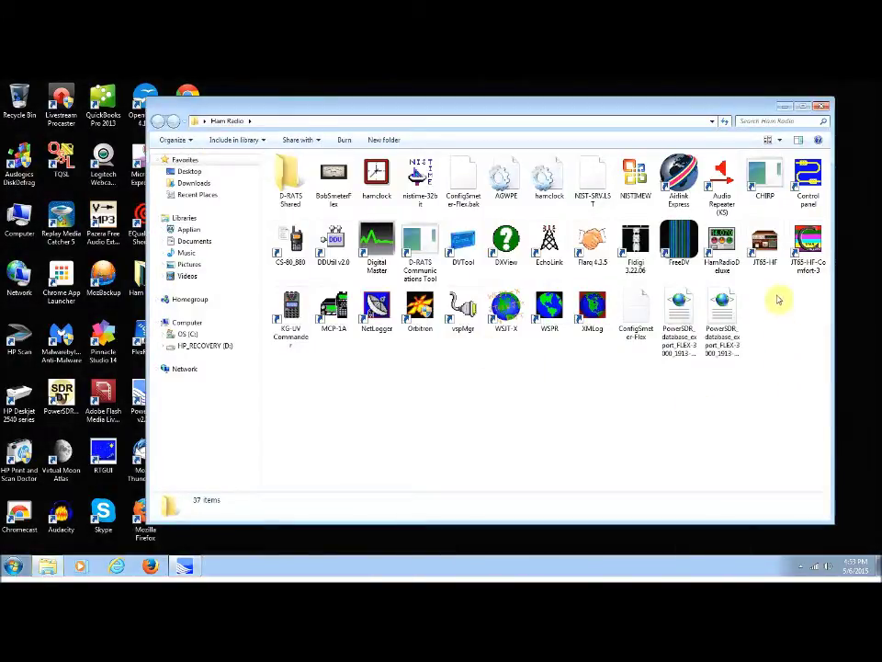
double_click(765, 243)
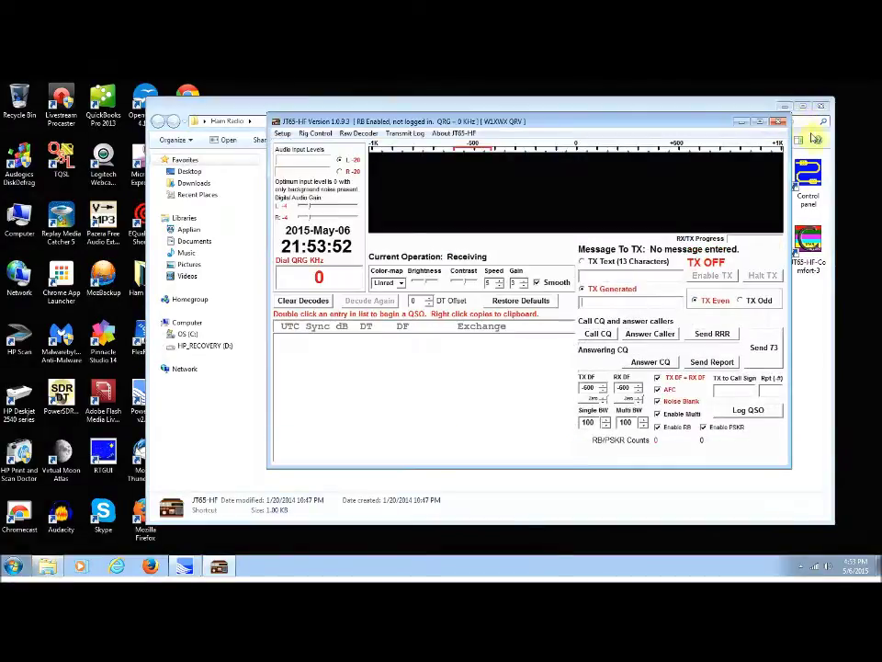
click(787, 108)
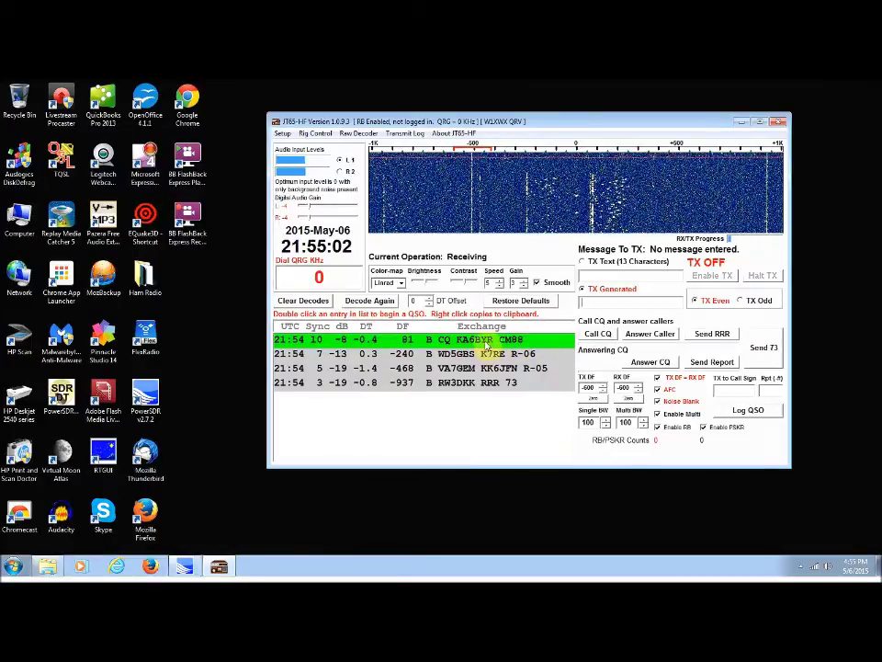
Try to answer the CQ call from grid CM88 decoded at 21:54
double_click(487, 342)
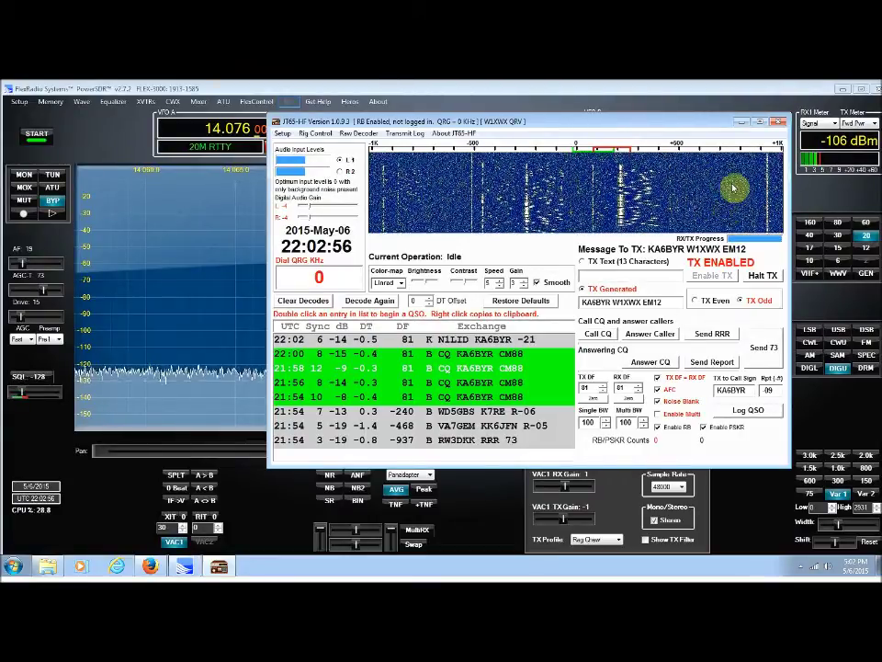
Halt the pending reply and enable transmission of a CQ call with the TX and RX DF set to 603
click(701, 167)
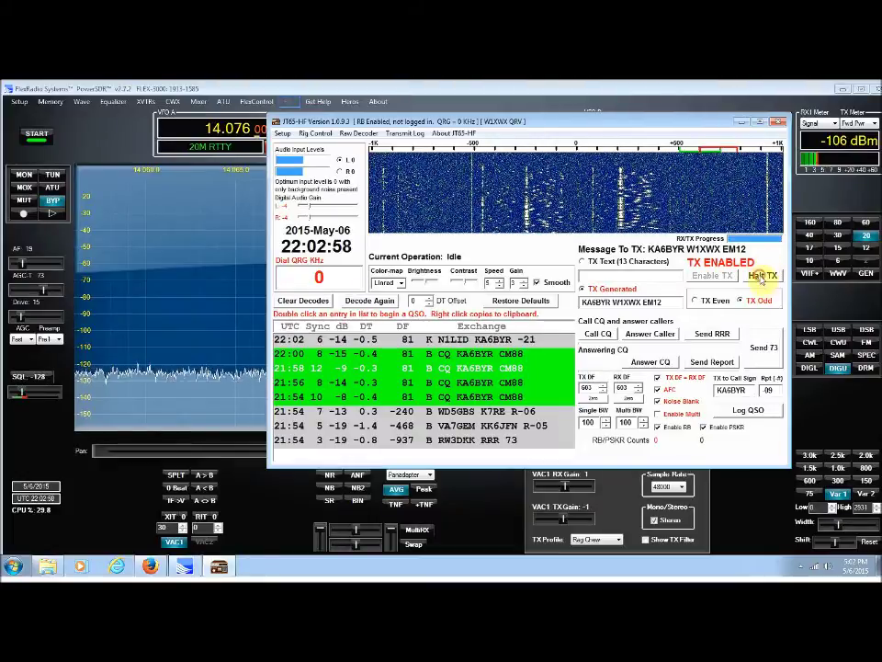
click(761, 275)
click(598, 334)
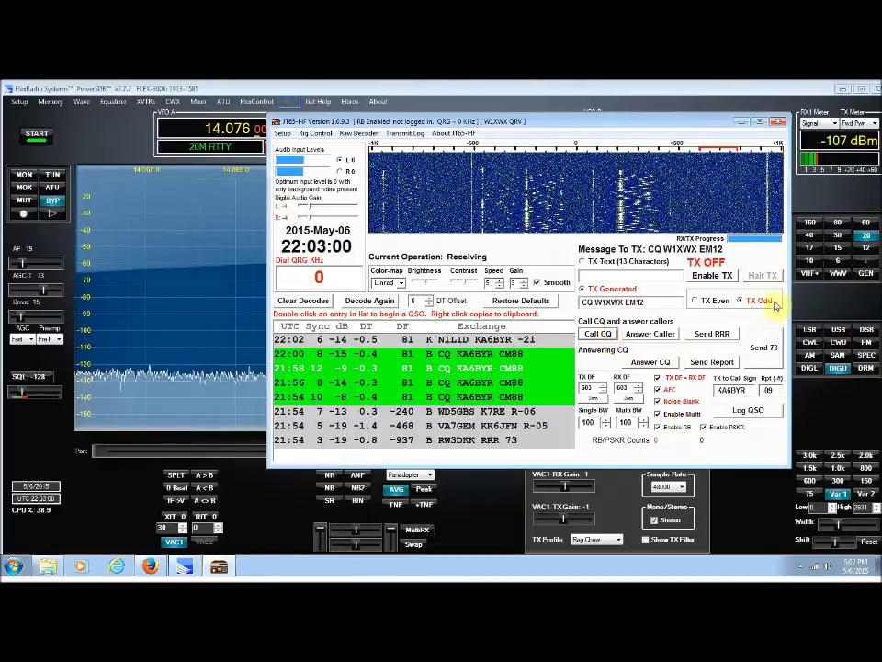
click(715, 275)
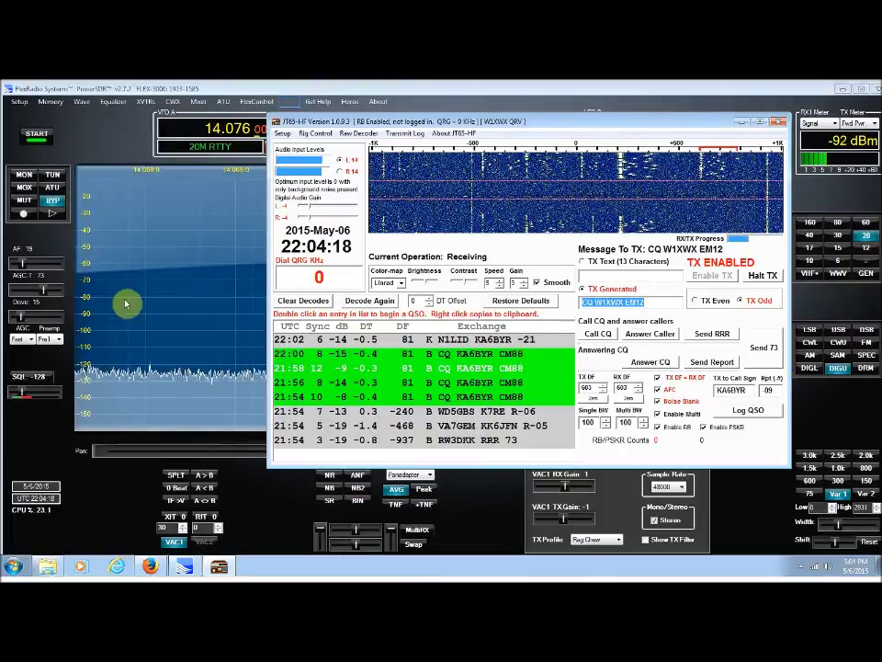
Switch to PowerSDR, lower the AF volume to 8 and return to JT65-HF
click(25, 266)
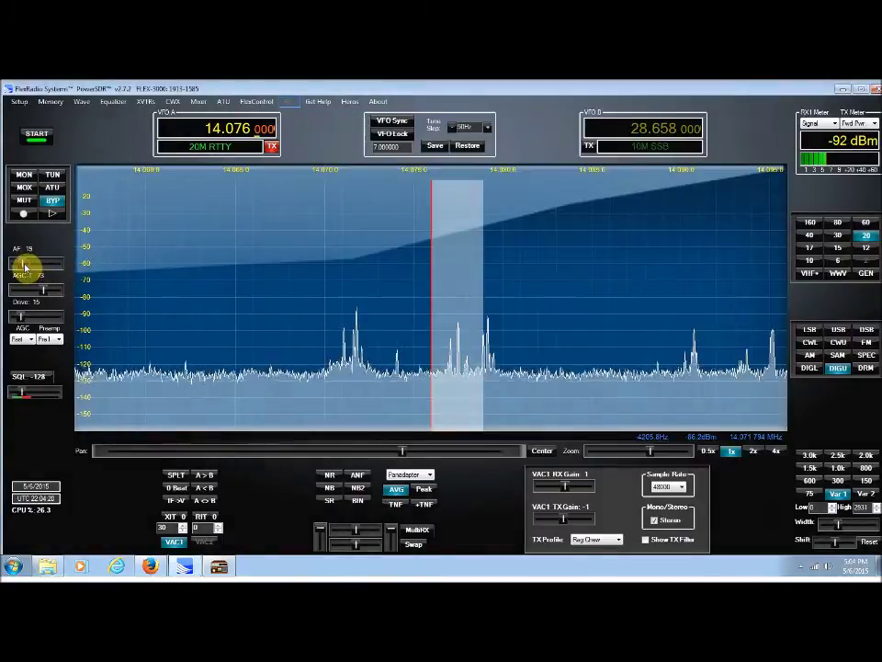
scroll(23, 266, down, 8)
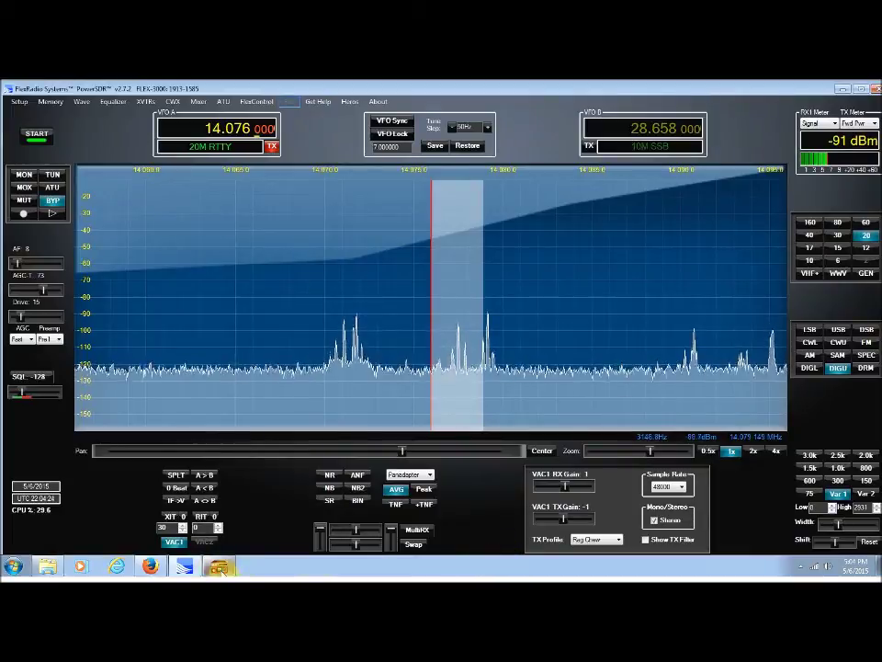
key(alt+Tab)
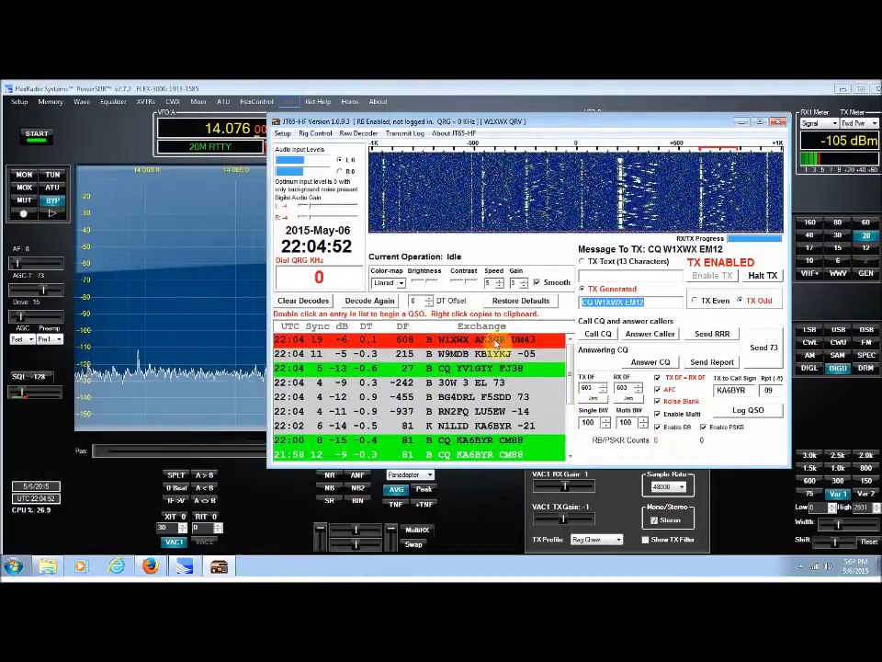
Reply to the DM43 station that answered the CQ with a -06 report, and set the RRR acknowledgement to follow
double_click(495, 340)
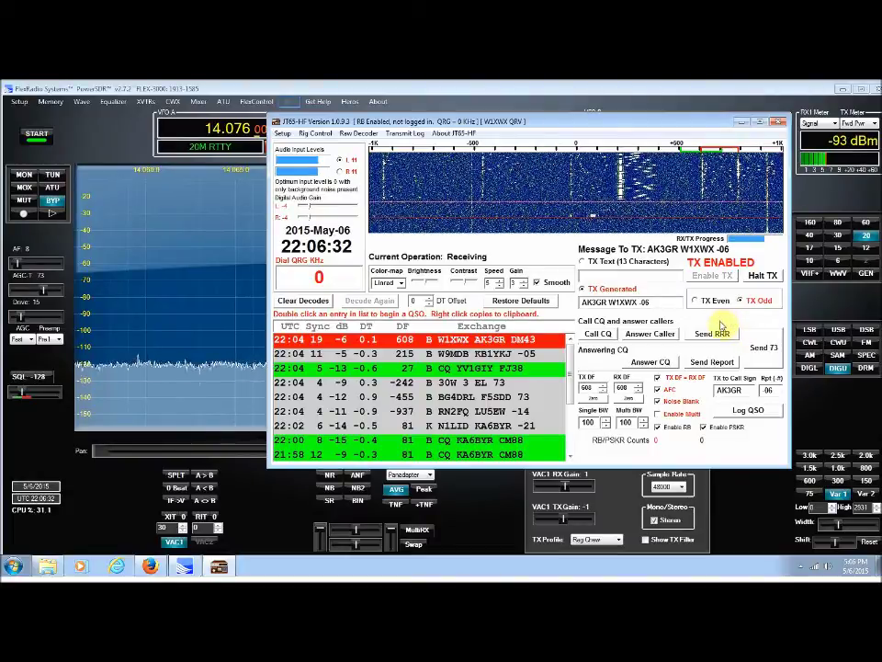
click(715, 336)
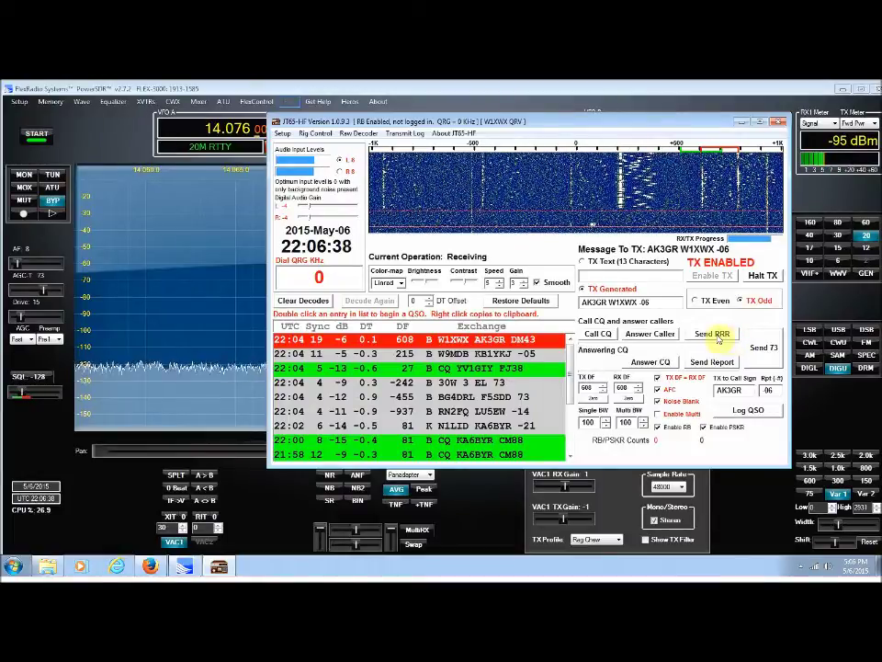
click(716, 337)
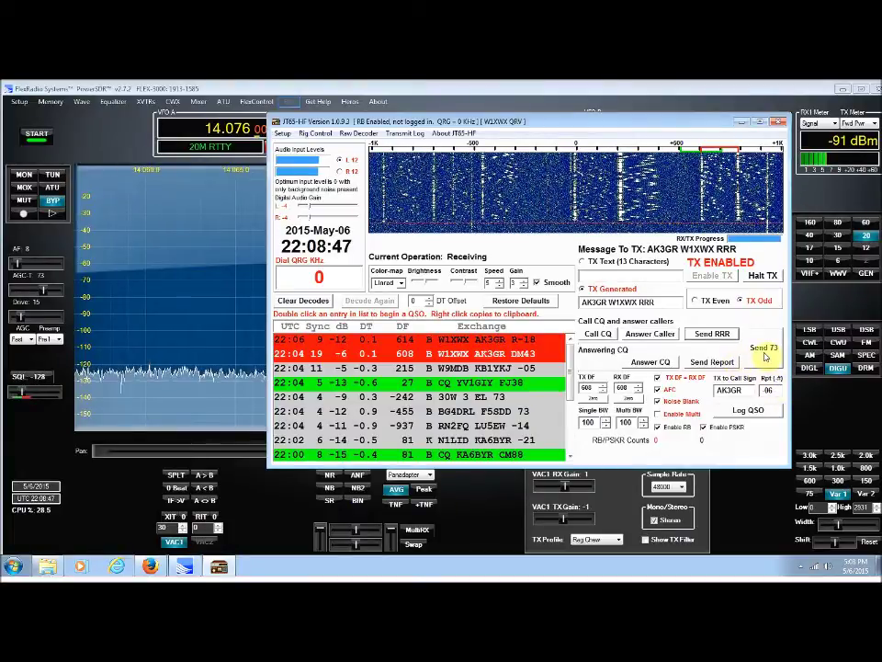
Send the closing 73 message to the contacted station and halt transmission
click(765, 355)
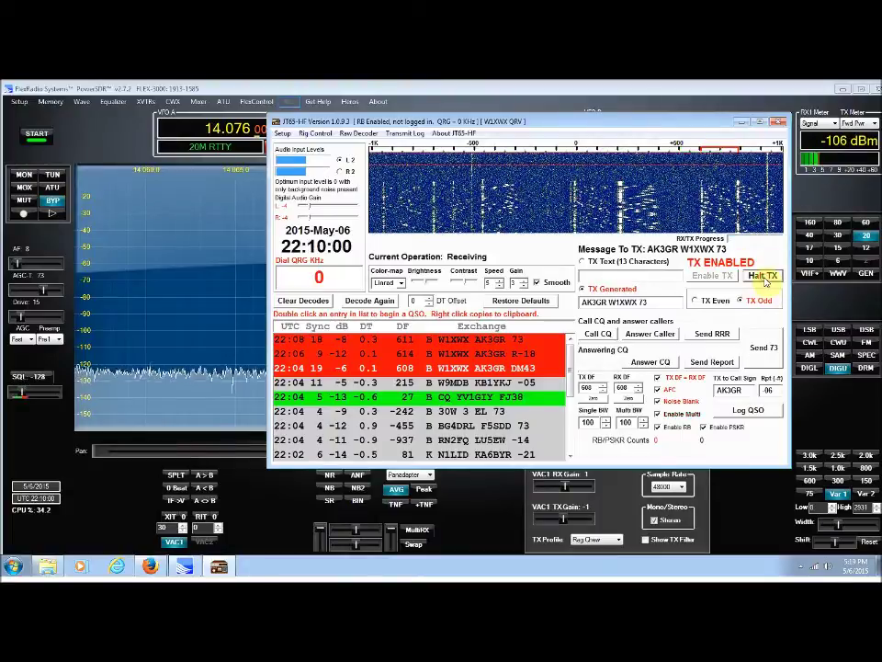
click(770, 276)
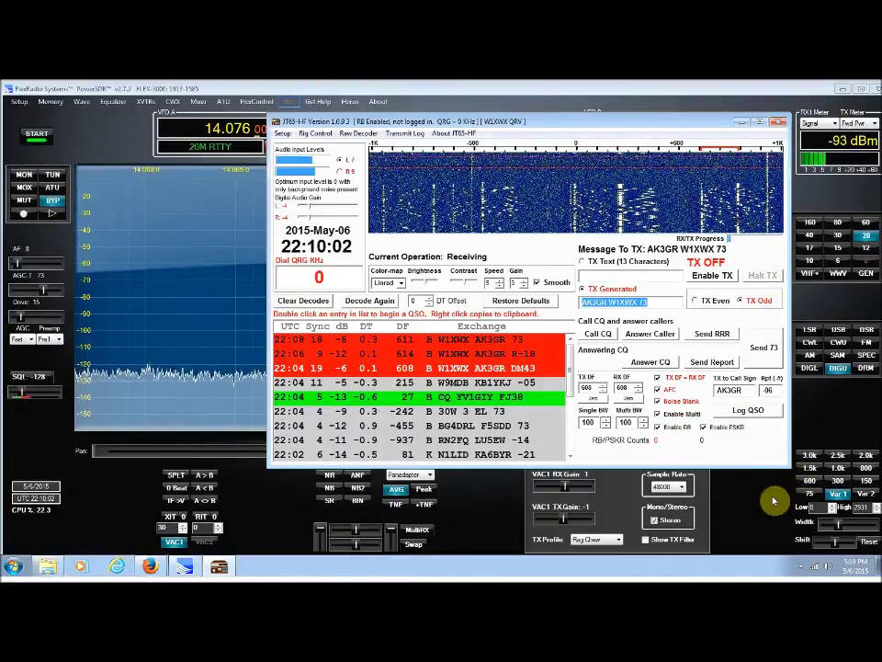
Switch to Firefox and look up the contacted station's call sign on QRZ.com
click(147, 566)
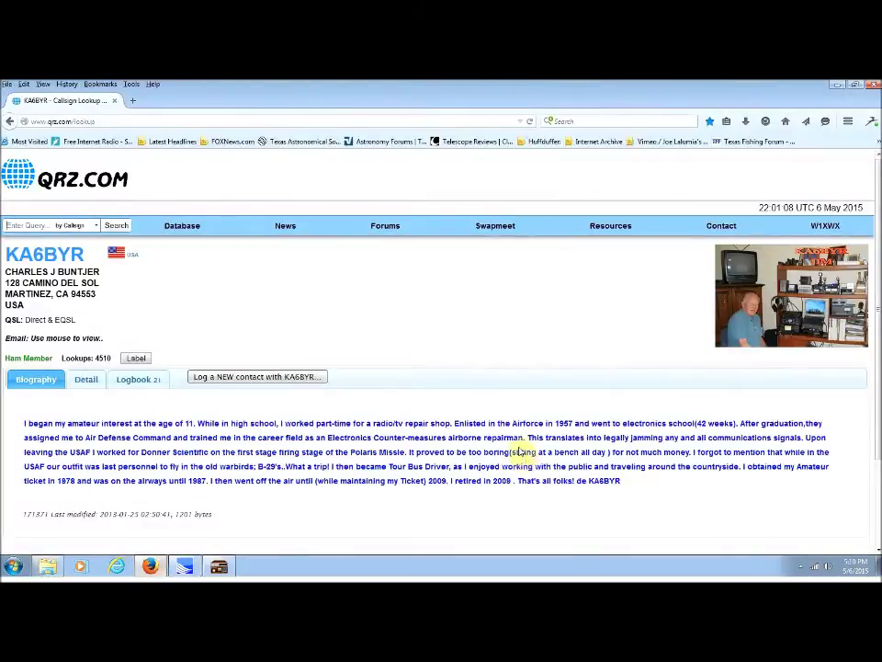
click(44, 225)
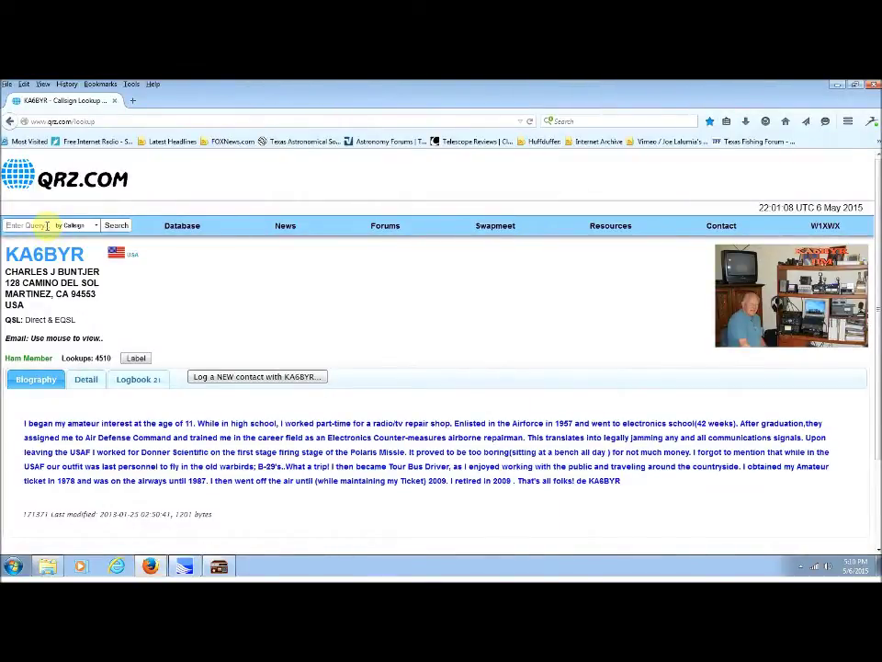
text(AK3)
text(GR)
key(Return)
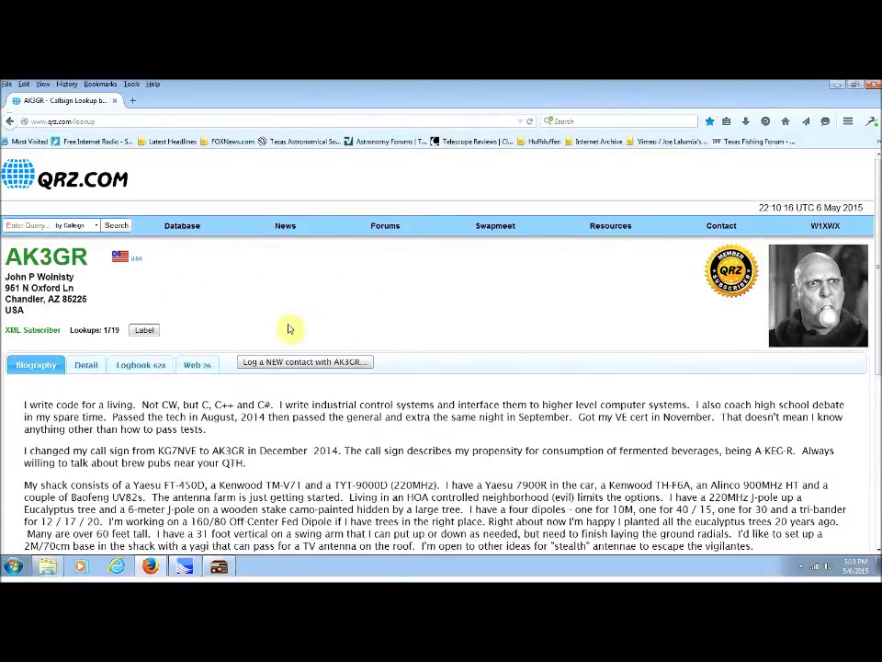
Log a new contact with this station: received report -18, power 19 watts and comment "73N FROM tEXAS.", and save it
click(352, 363)
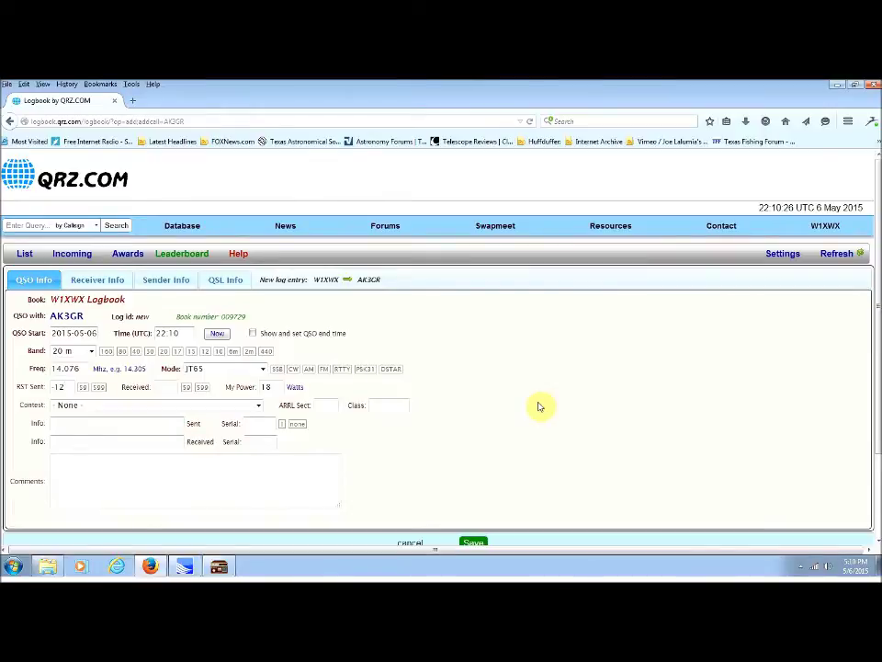
click(168, 388)
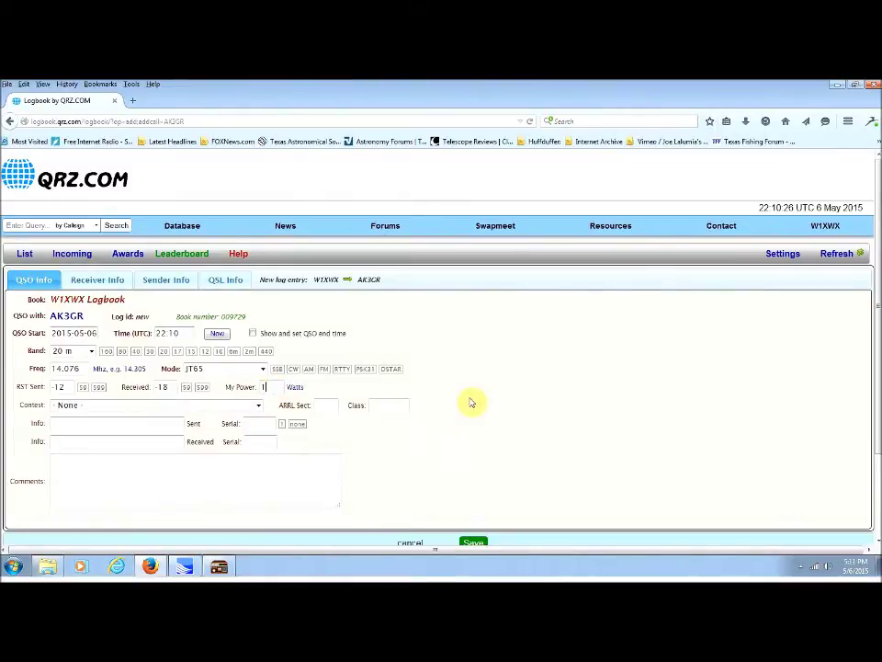
click(301, 457)
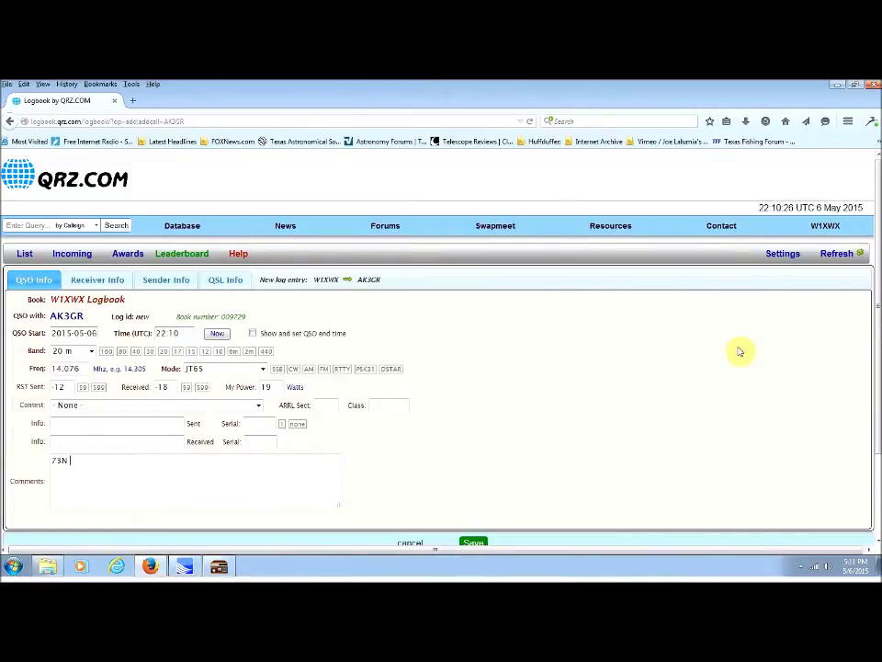
text(73N FROM tEXAS.)
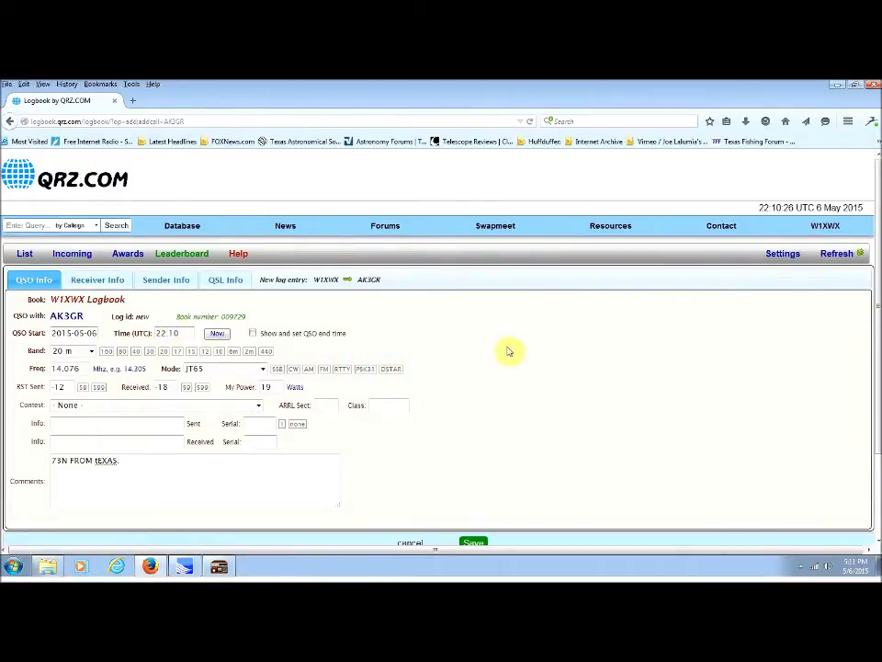
click(475, 543)
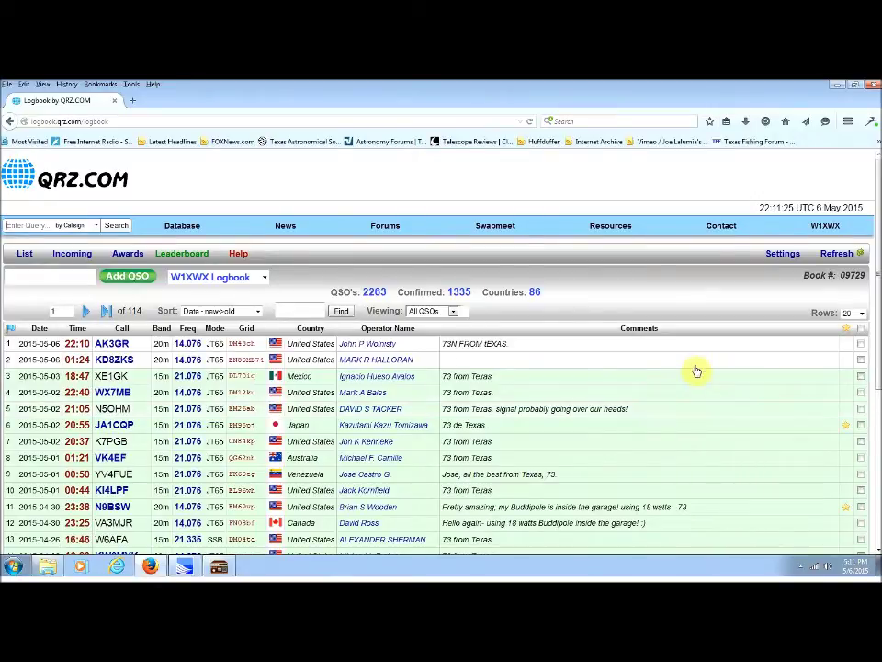
Return to JT65-HF, clear the decoded messages list and close the program
click(837, 86)
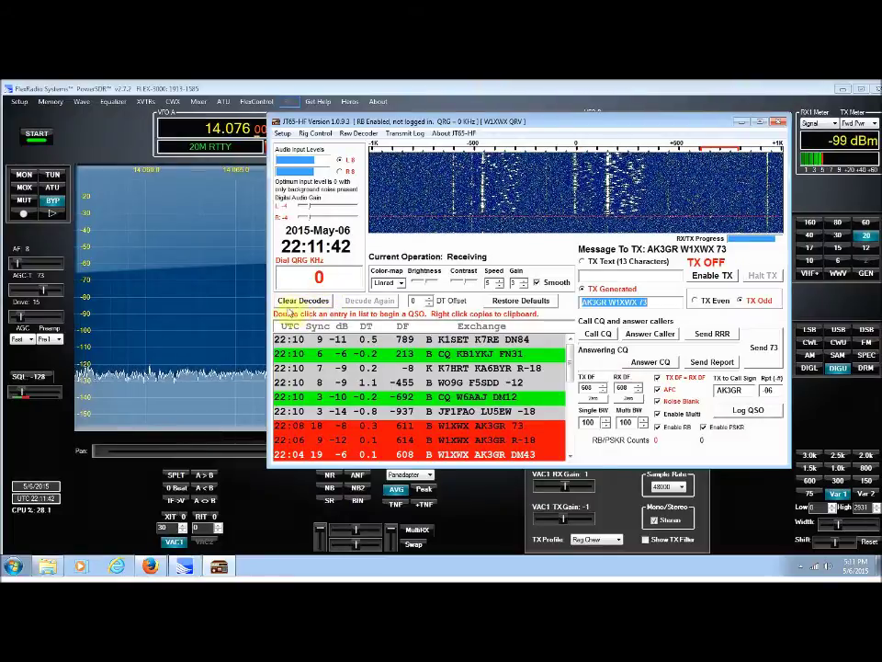
click(311, 303)
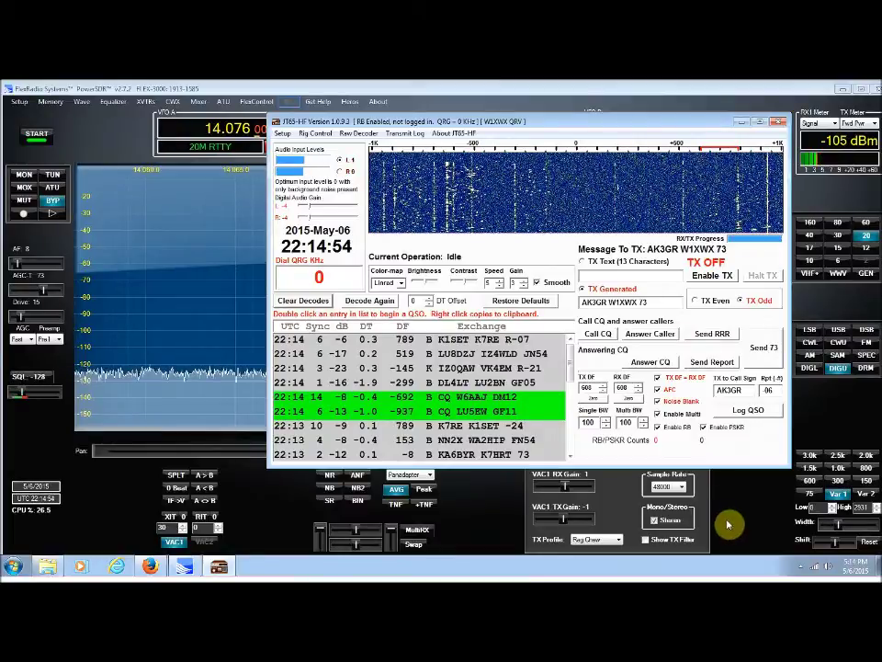
click(778, 123)
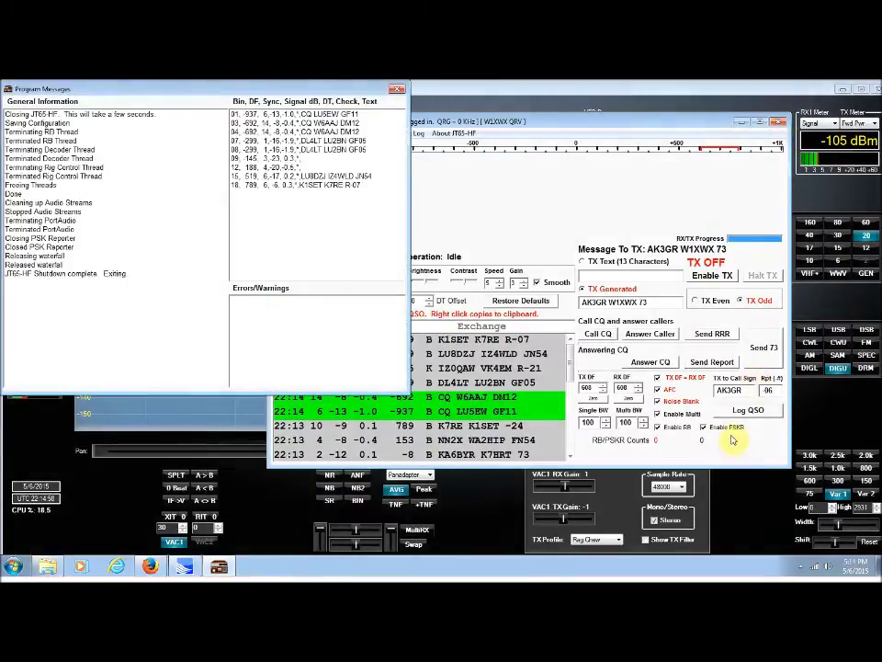